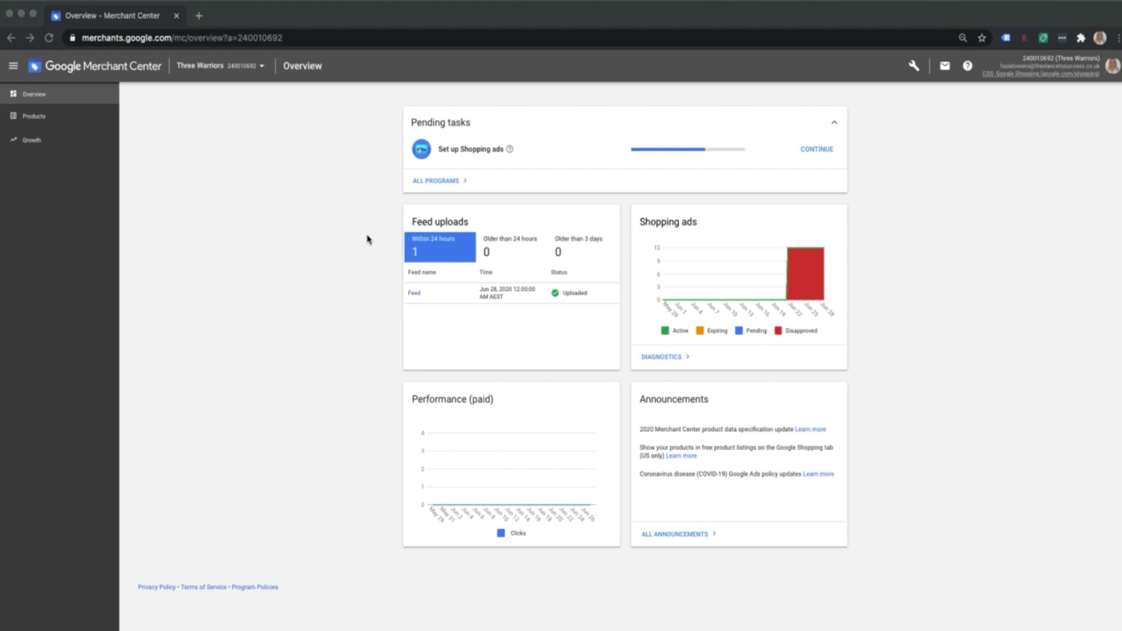
# Start a new primary product feed for Australia with English as the language and Shopping ads as the destination.
pyautogui.click(45, 121)
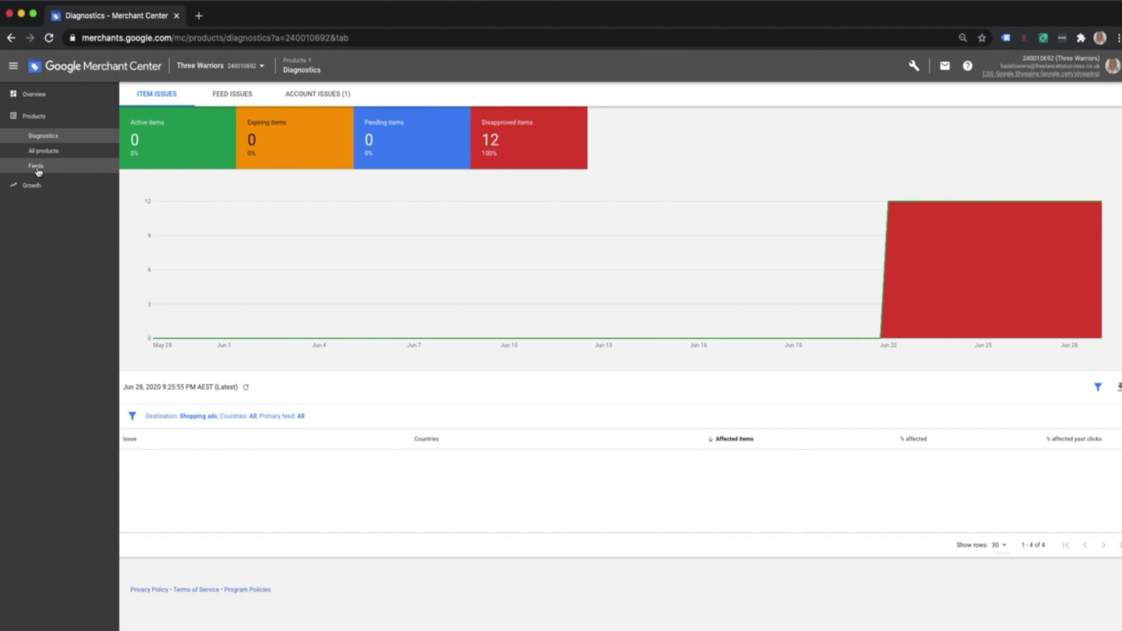
pyautogui.click(38, 169)
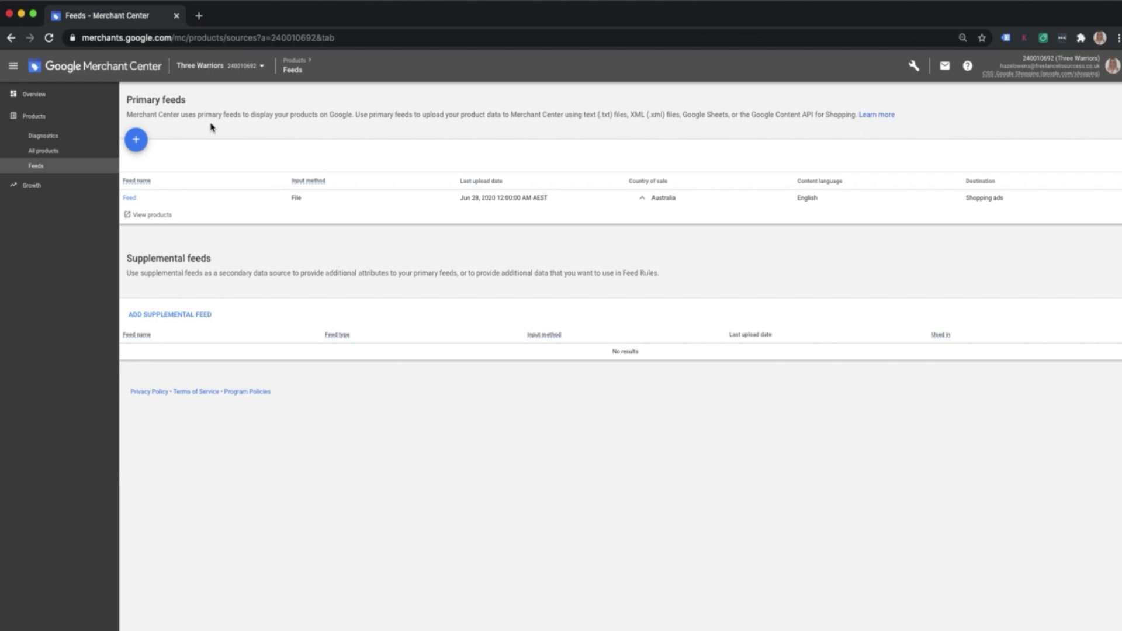
pyautogui.click(138, 141)
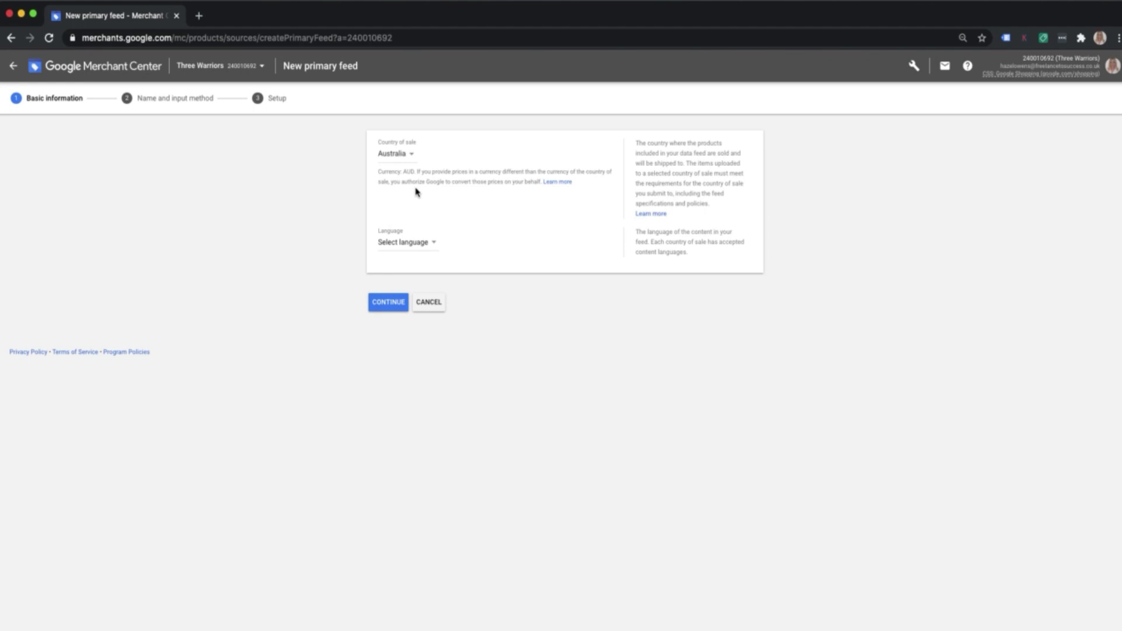
pyautogui.click(418, 245)
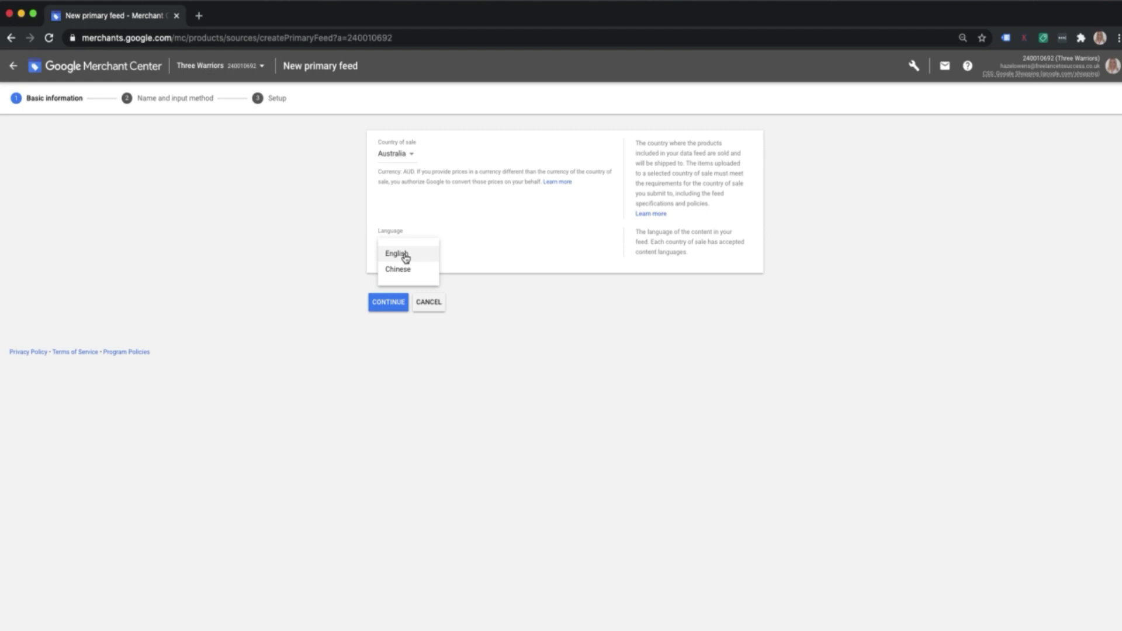
pyautogui.click(406, 258)
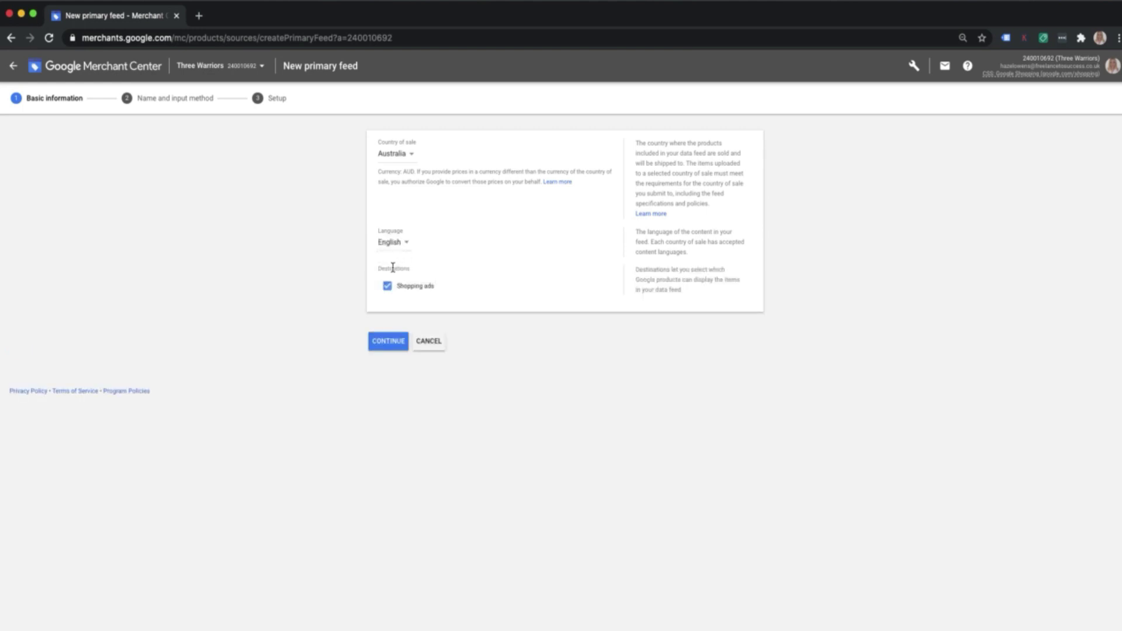
pyautogui.moveTo(433, 290); pyautogui.dragTo(400, 290)
pyautogui.click(400, 295)
pyautogui.click(390, 344)
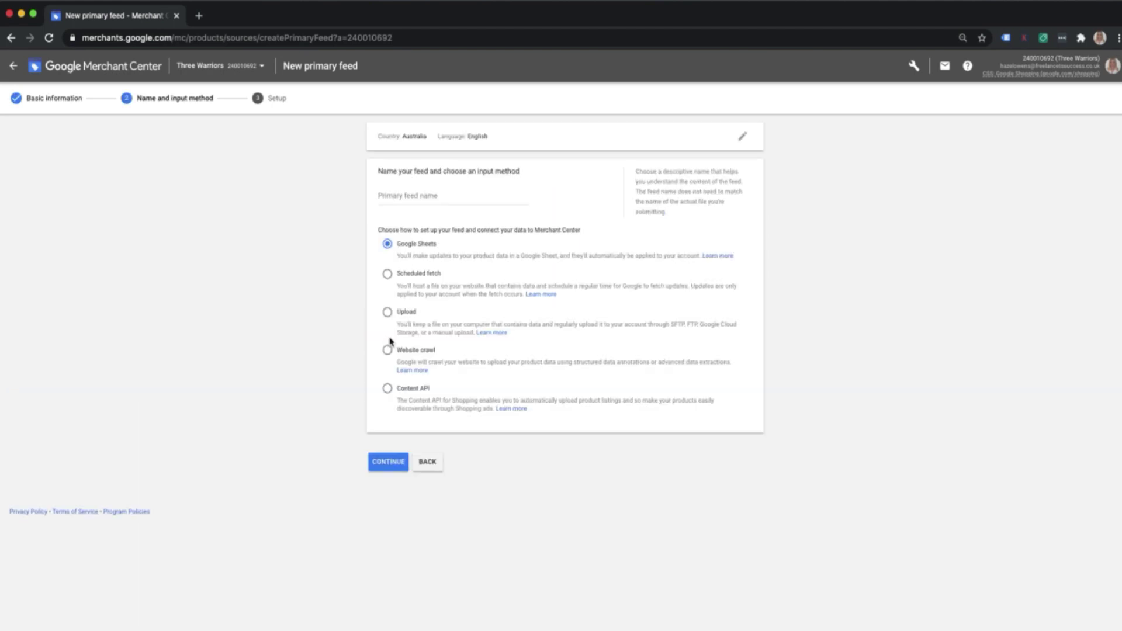
# Name the primary feed "Test Demo" and choose Scheduled fetch as its input method.
pyautogui.click(409, 195)
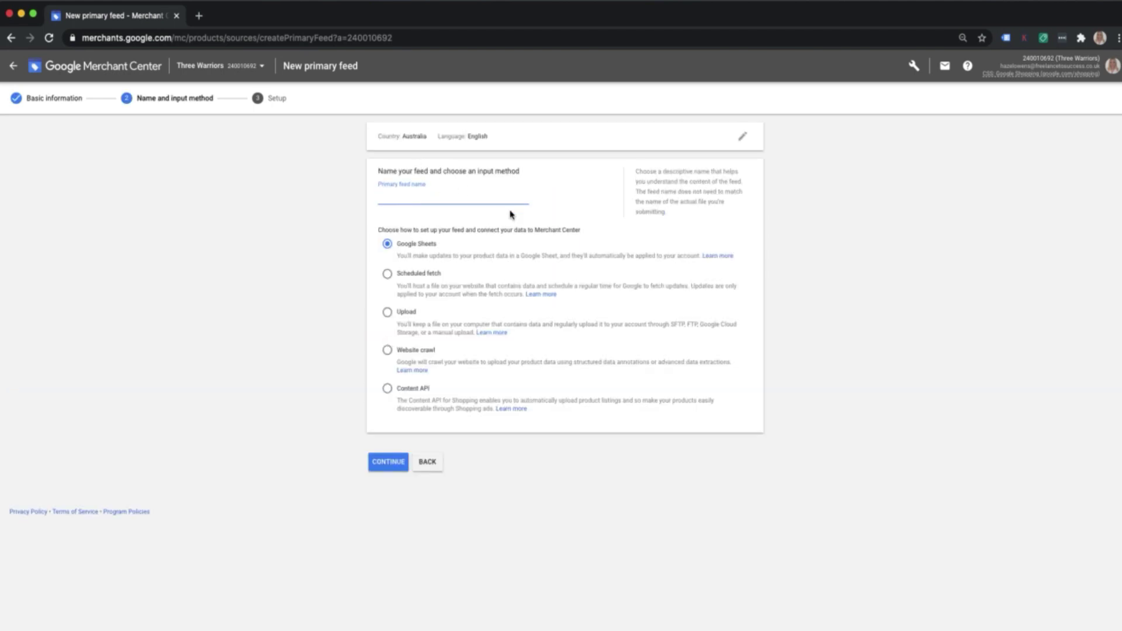
pyautogui.write('Test Demo')
pyautogui.click(390, 275)
pyautogui.click(388, 463)
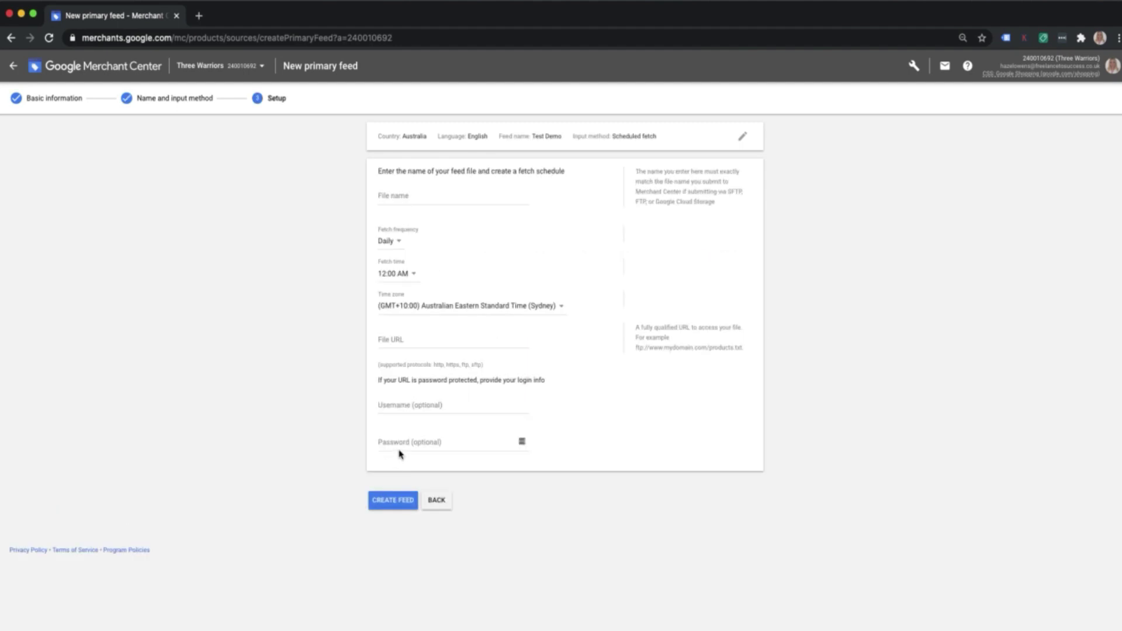
# Enter "Test Demo Feed" as the feed's file name and set the fetch time to 4:00 AM.
pyautogui.click(409, 196)
pyautogui.write('Test Demo Feed')
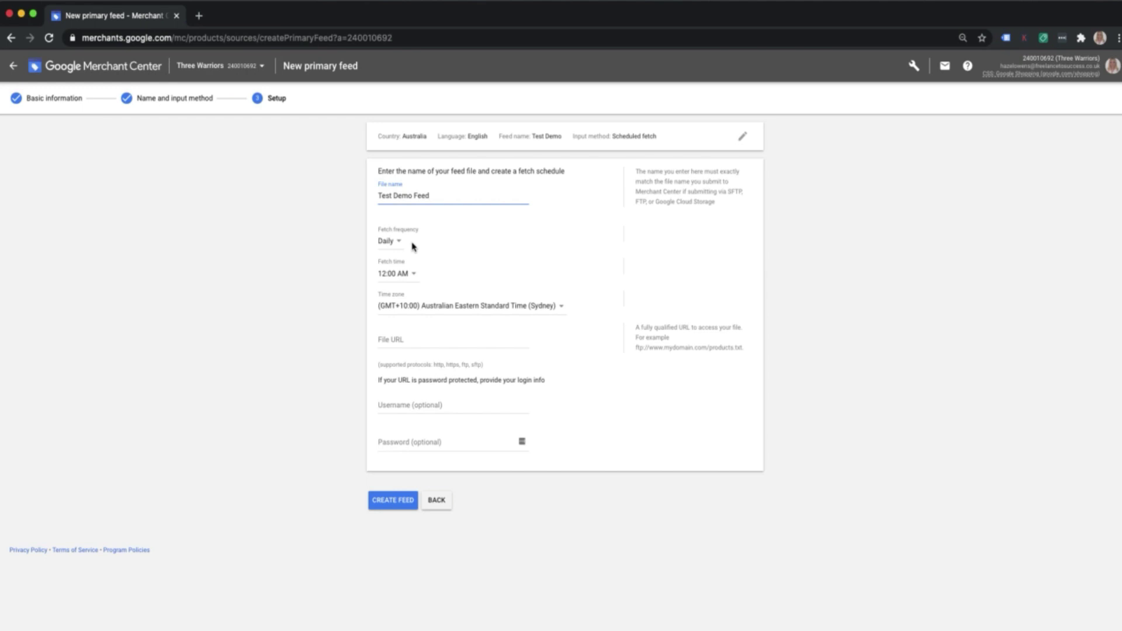
pyautogui.click(407, 275)
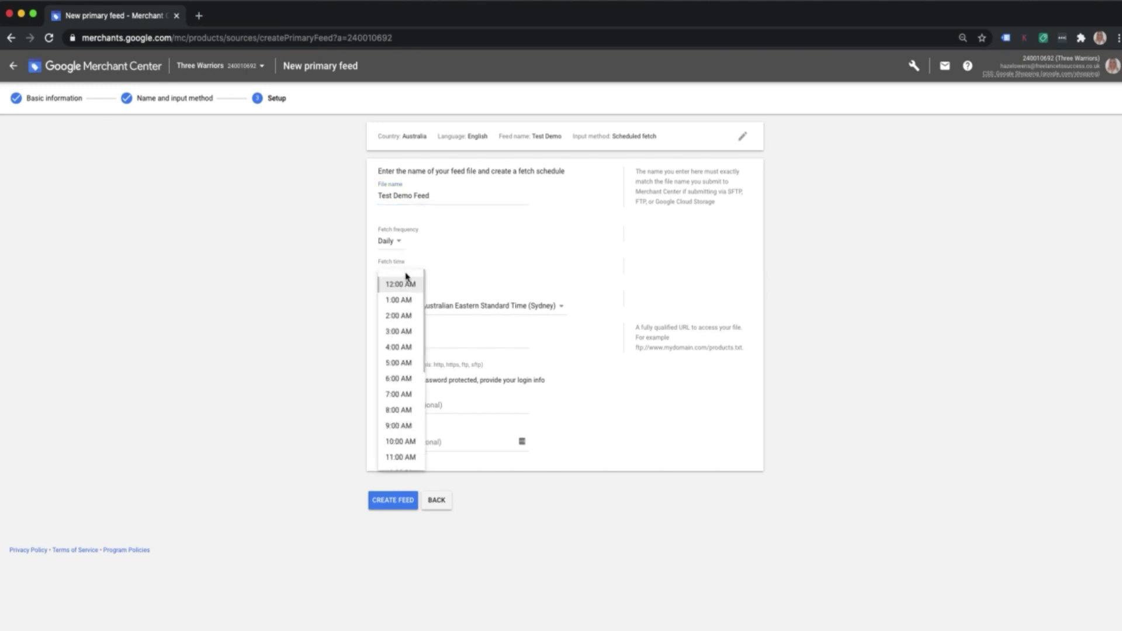
pyautogui.click(406, 346)
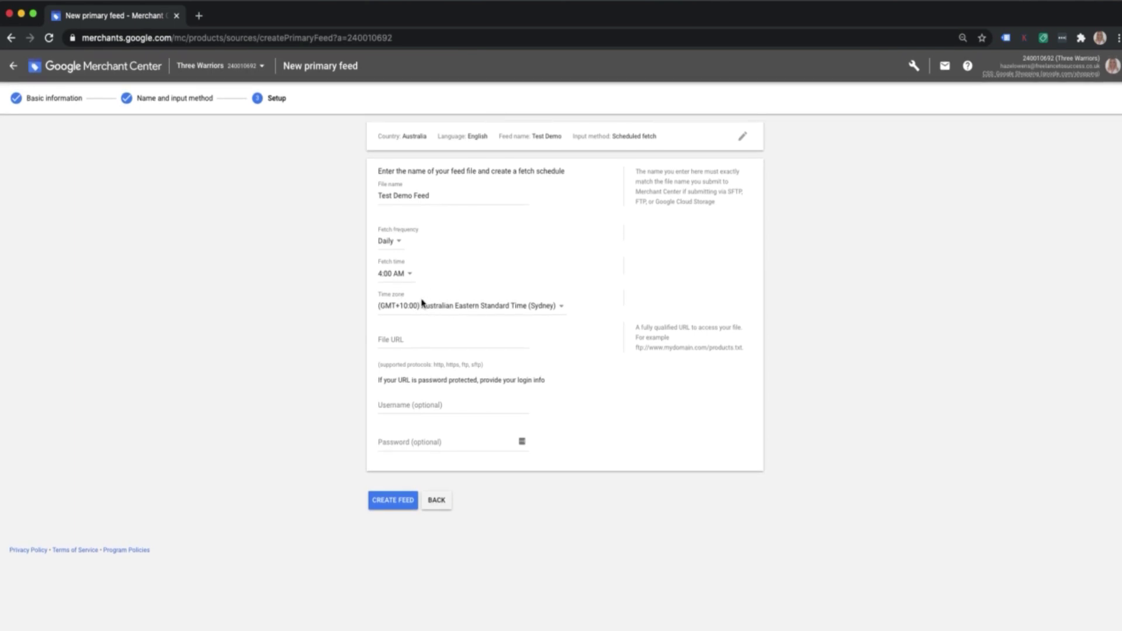
pyautogui.click(411, 338)
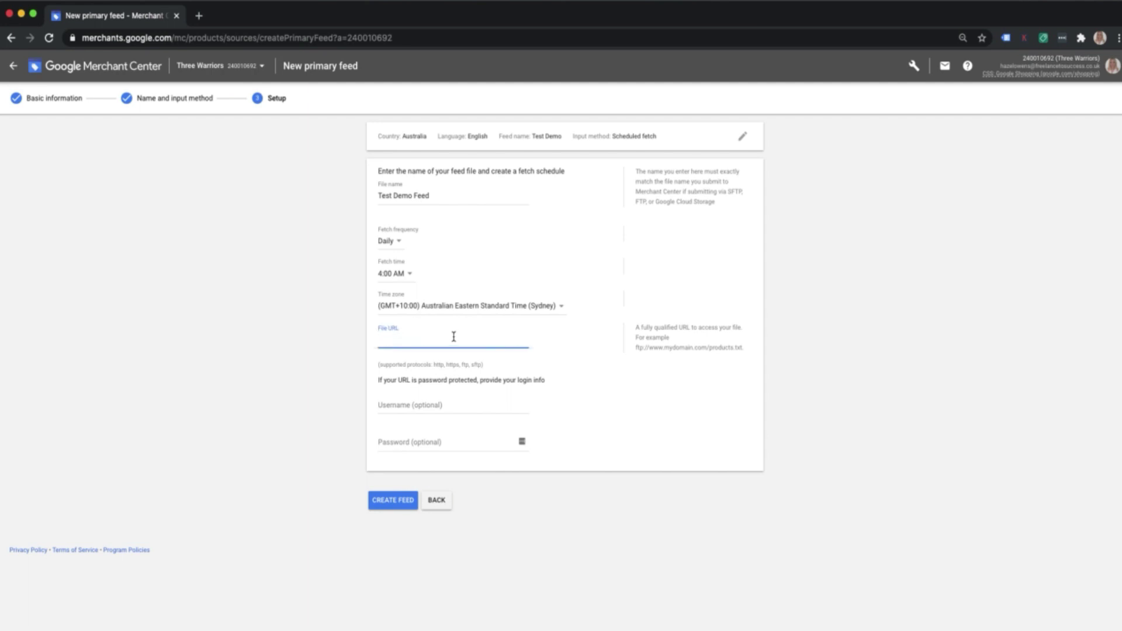
pyautogui.press('super+v')
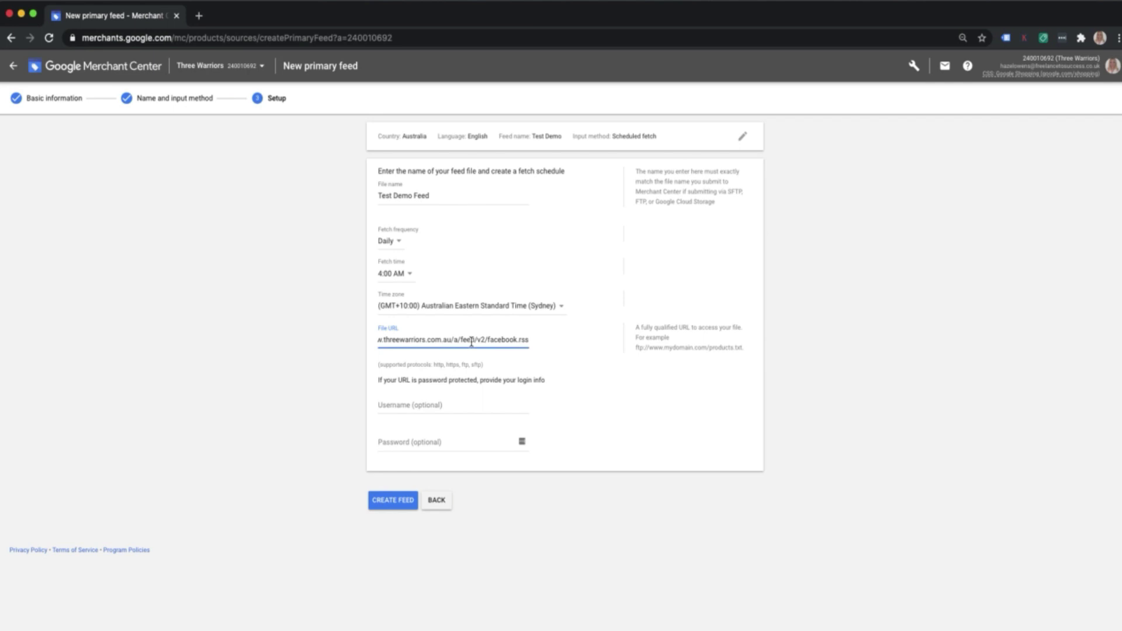
pyautogui.moveTo(470, 339)
pyautogui.mouseDown()
pyautogui.moveTo(380, 339)
pyautogui.moveTo(463, 340)
pyautogui.mouseUp()
pyautogui.click(512, 340)
pyautogui.click(418, 380)
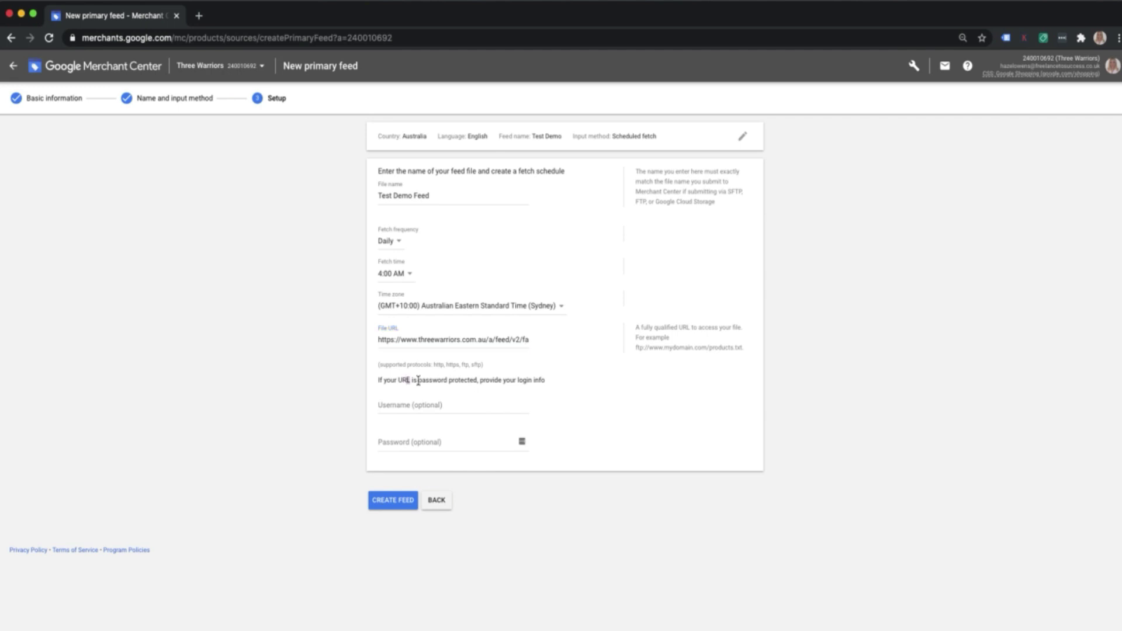
pyautogui.moveTo(418, 380); pyautogui.dragTo(532, 382)
pyautogui.click(459, 338)
pyautogui.click(409, 405)
pyautogui.click(403, 439)
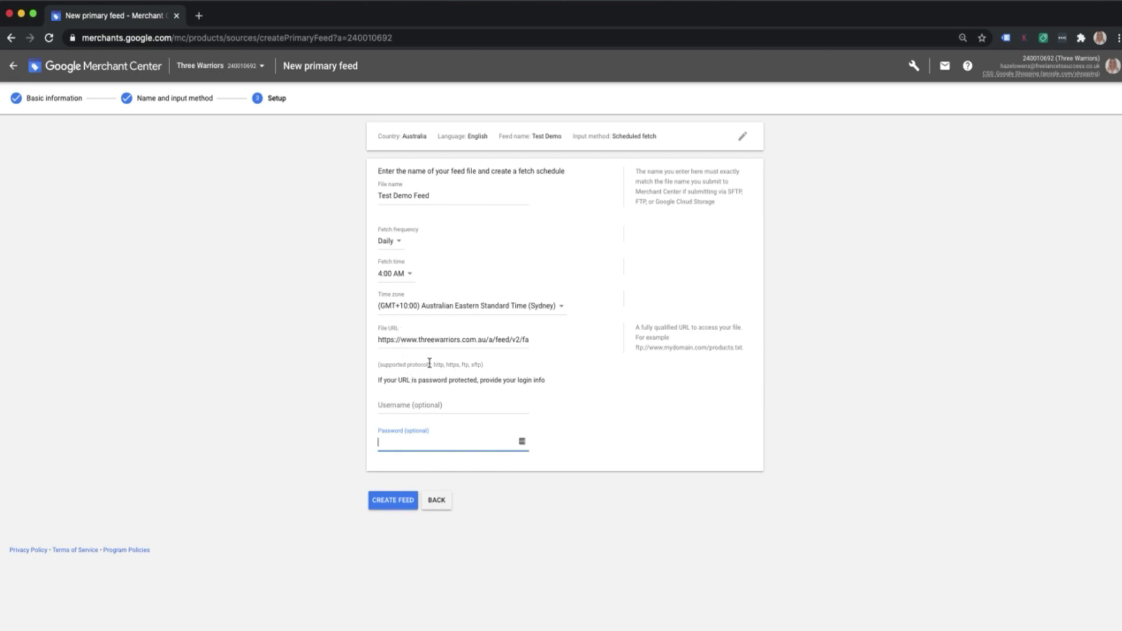
pyautogui.click(399, 502)
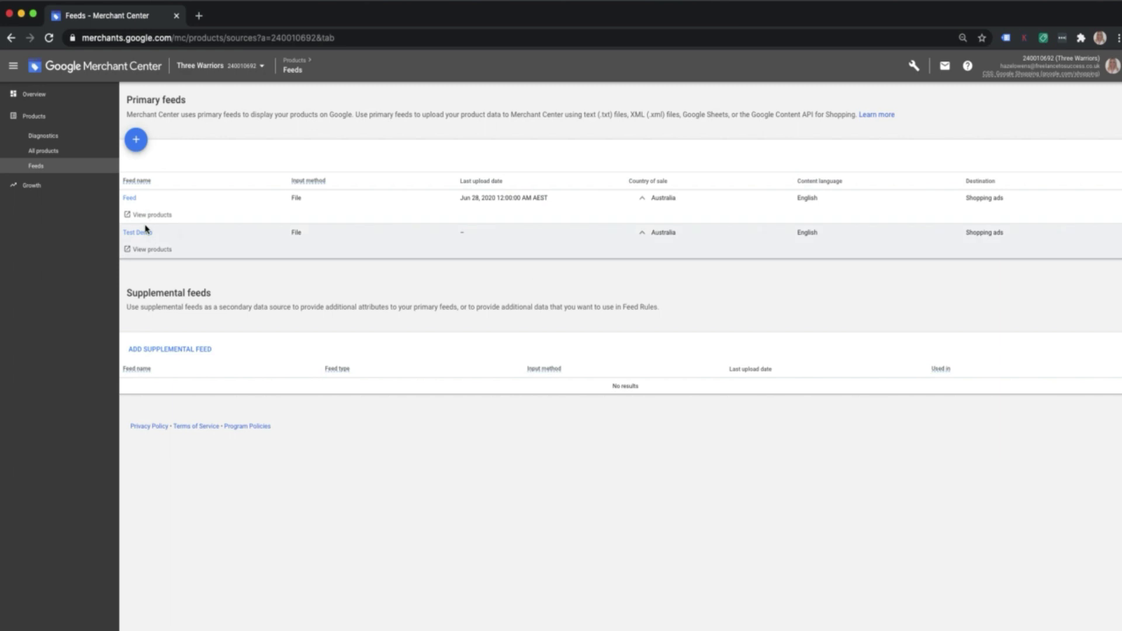
# Review the item issues in the product diagnostics, including the pending initial review issue.
pyautogui.moveTo(144, 234)
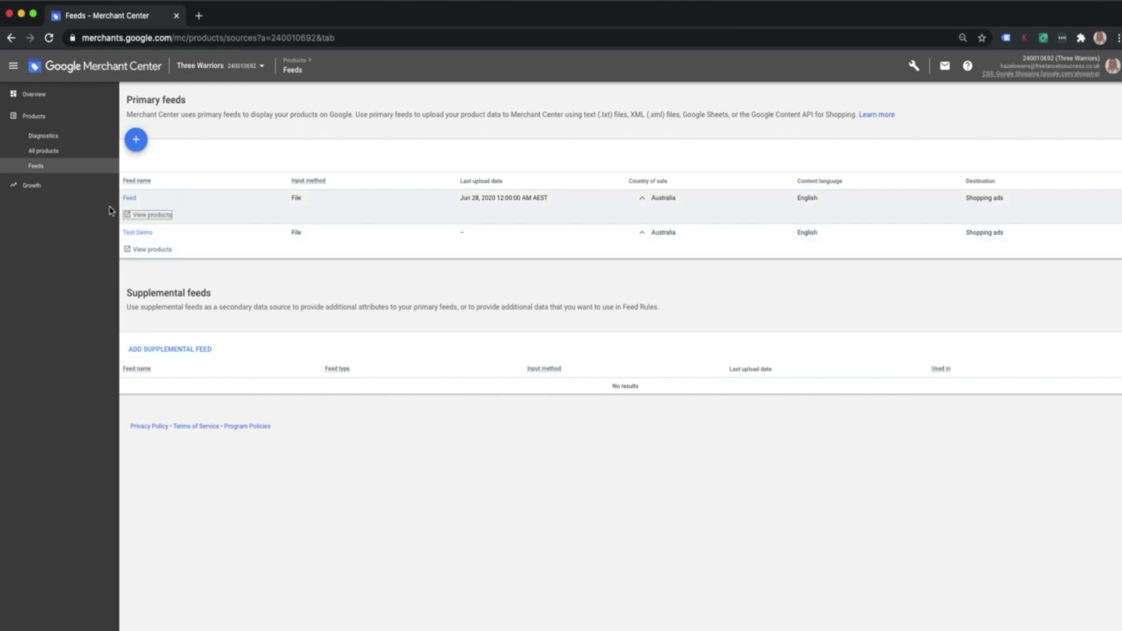
pyautogui.click(36, 116)
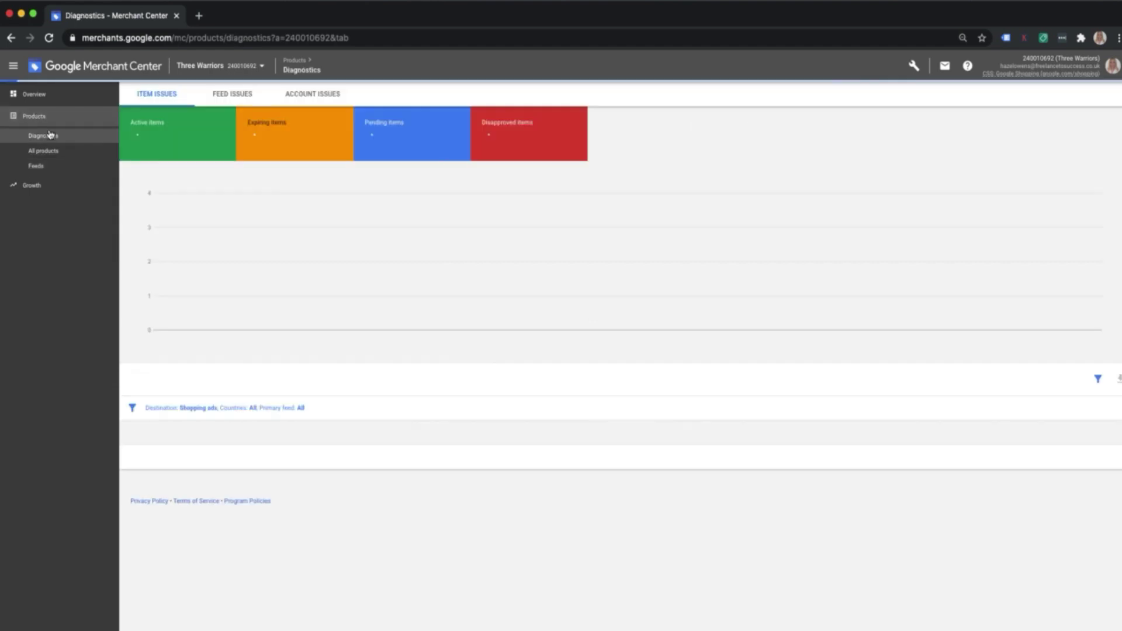
pyautogui.moveTo(170, 149)
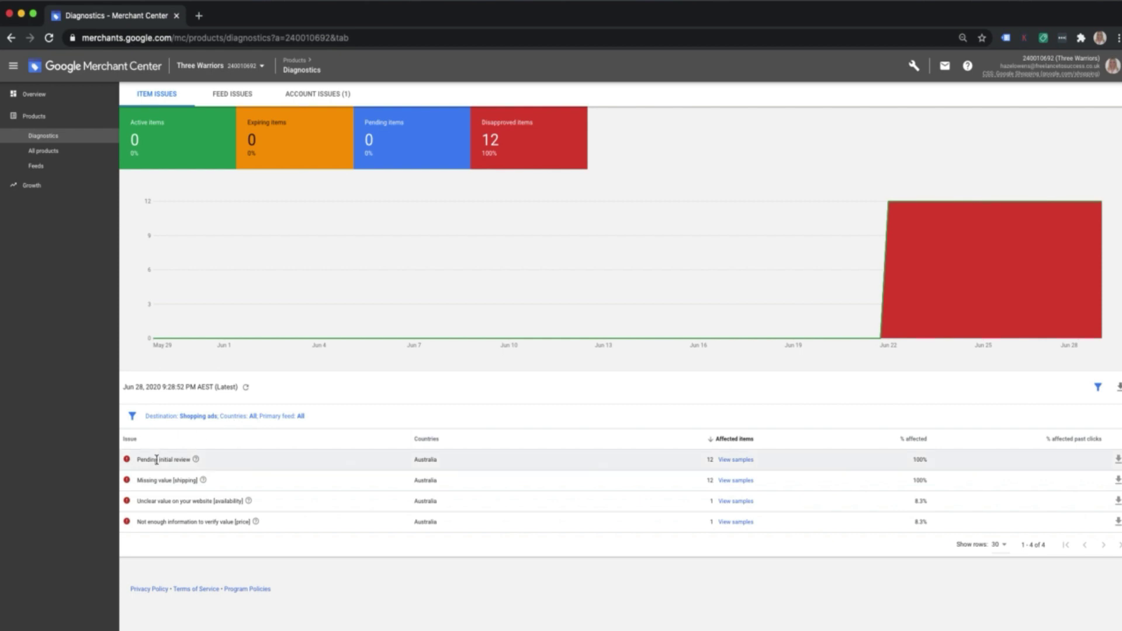
pyautogui.moveTo(200, 460); pyautogui.dragTo(143, 459)
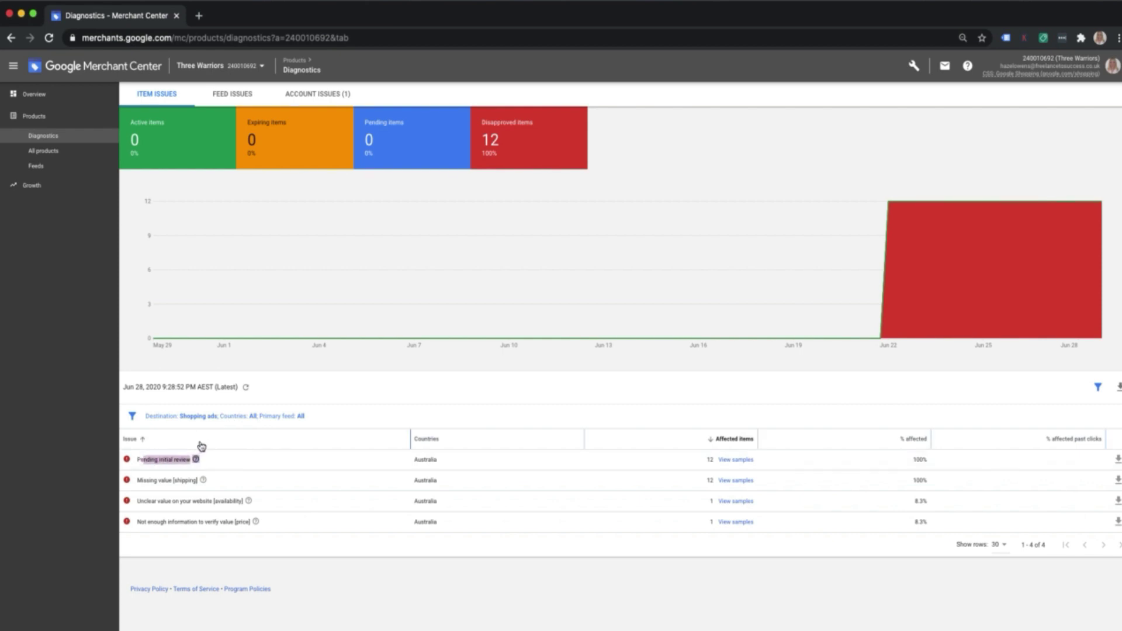
pyautogui.moveTo(199, 462)
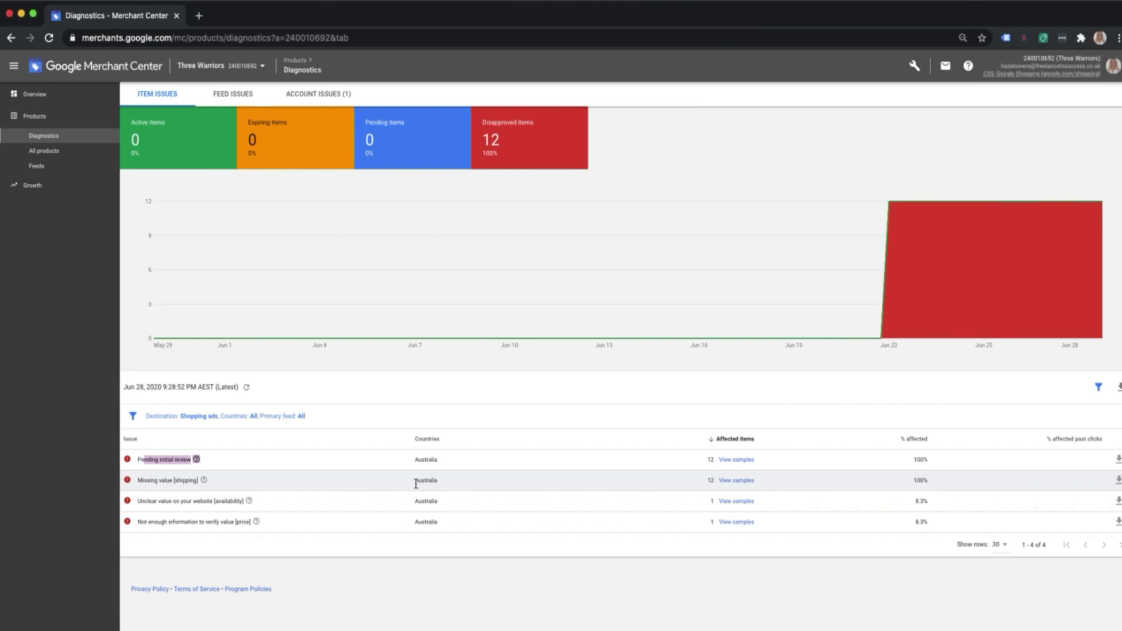
# Look over the account's available tools and settings, and return to the product feeds list.
pyautogui.click(915, 65)
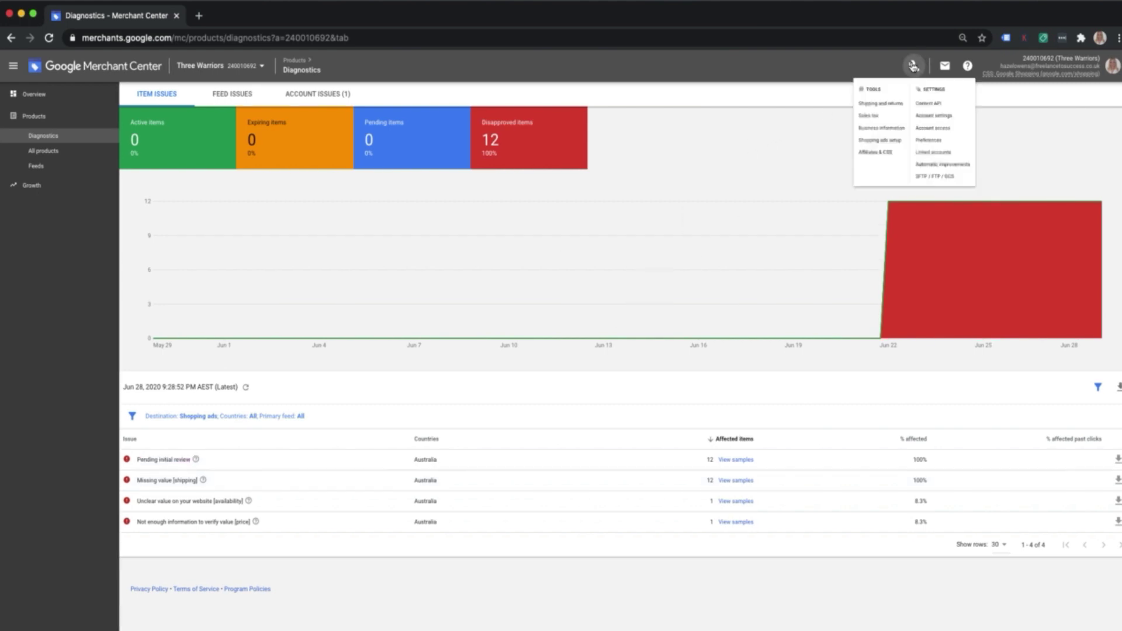
pyautogui.click(699, 138)
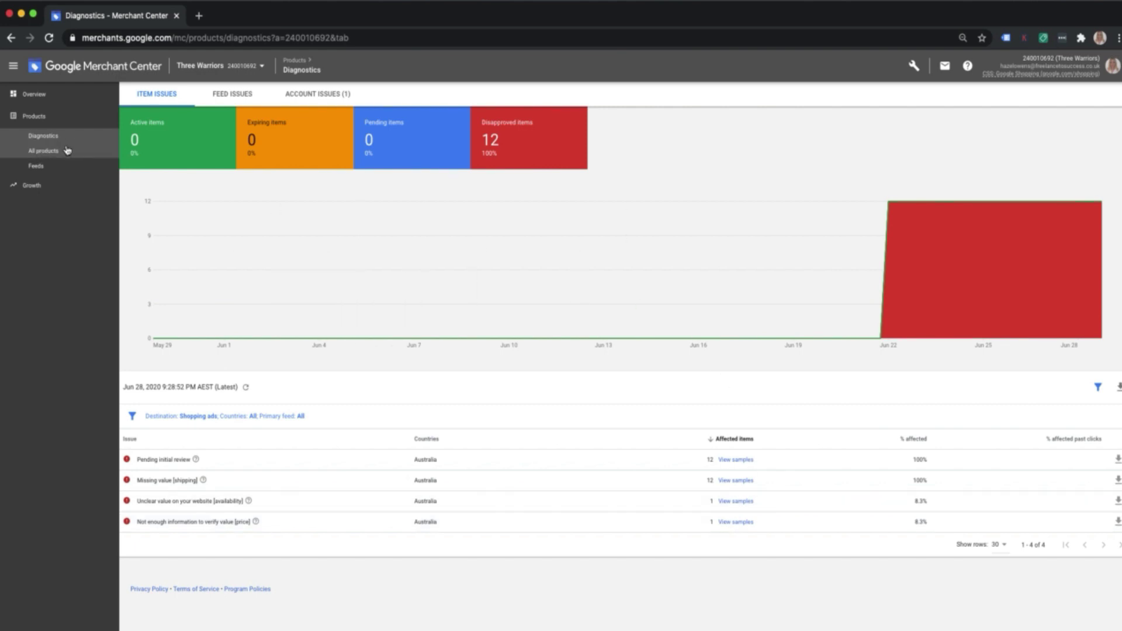
pyautogui.click(66, 166)
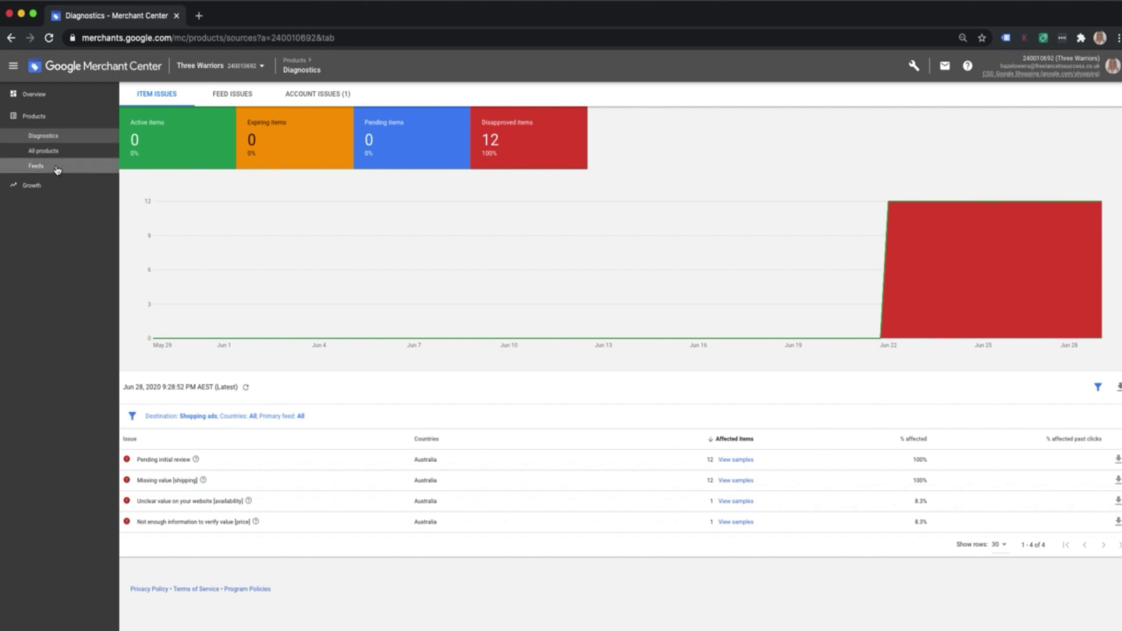